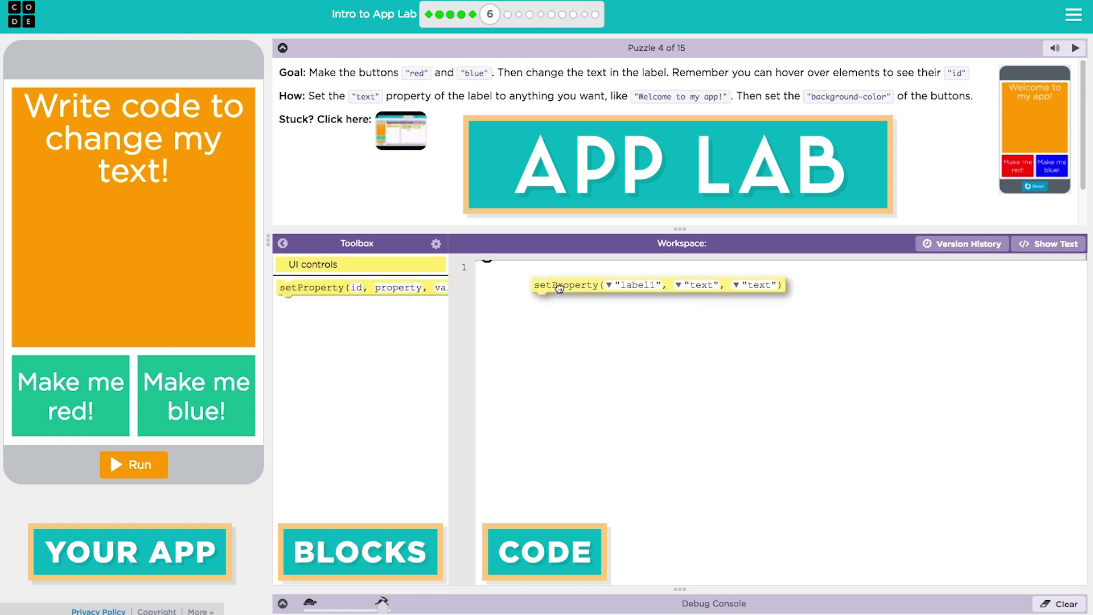
# Place a setProperty block on line 1 and browse its element id list, leaving label1 unchanged.
pyautogui.moveTo(305, 289); pyautogui.dragTo(523, 302)
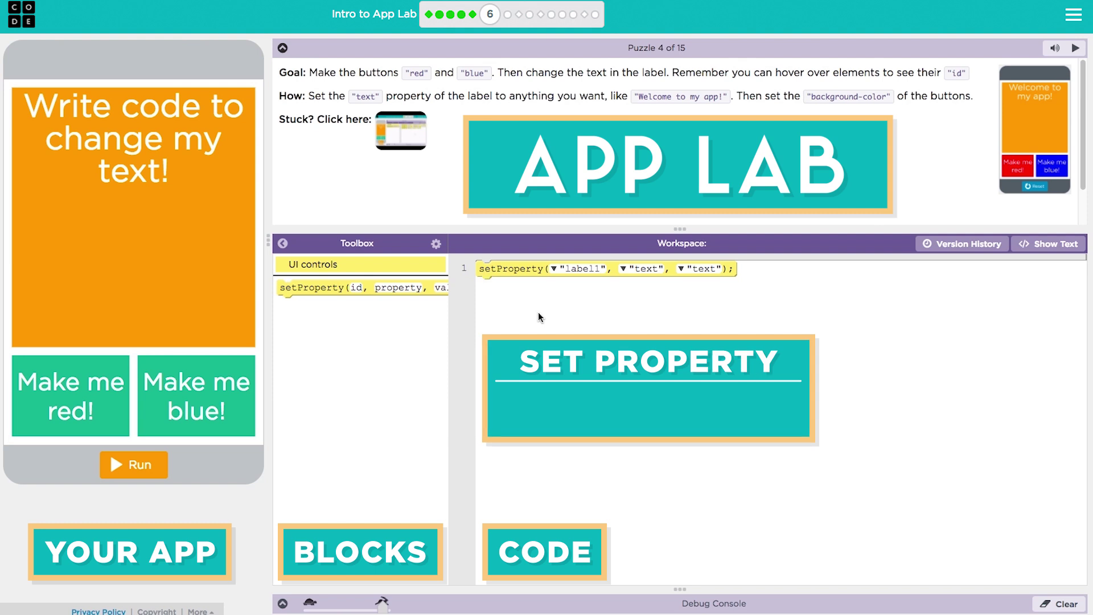
pyautogui.click(553, 269)
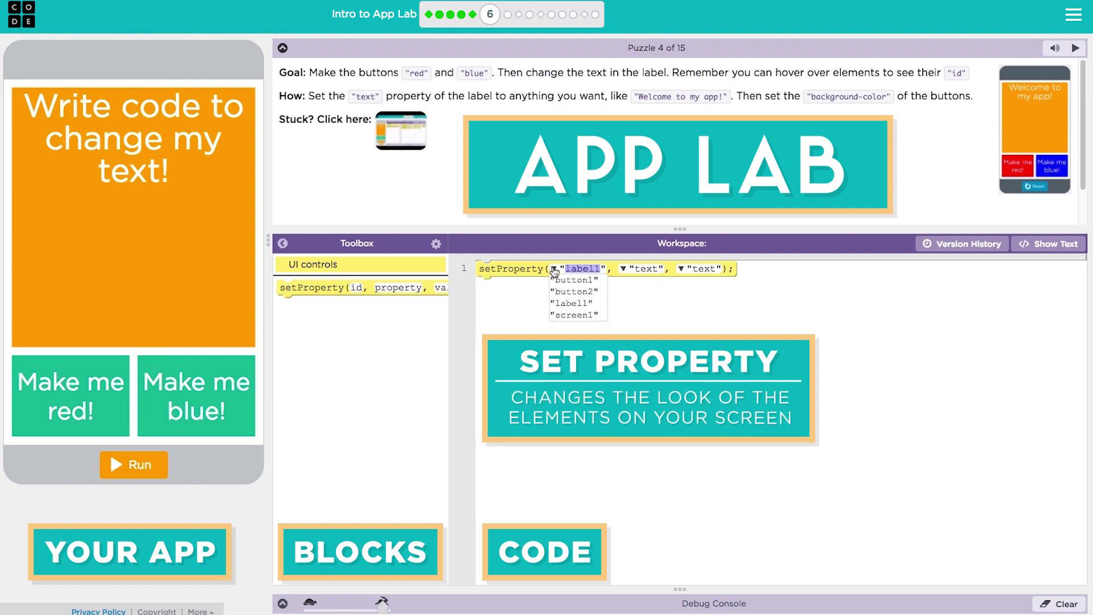
pyautogui.press('Down')
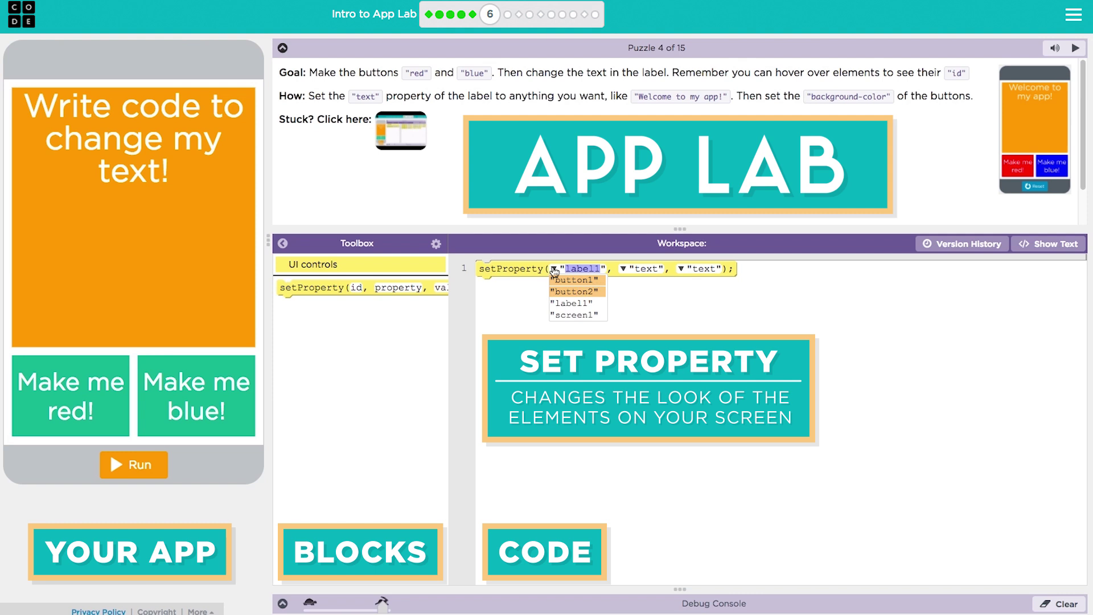
pyautogui.press('Down')
pyautogui.press('Down')
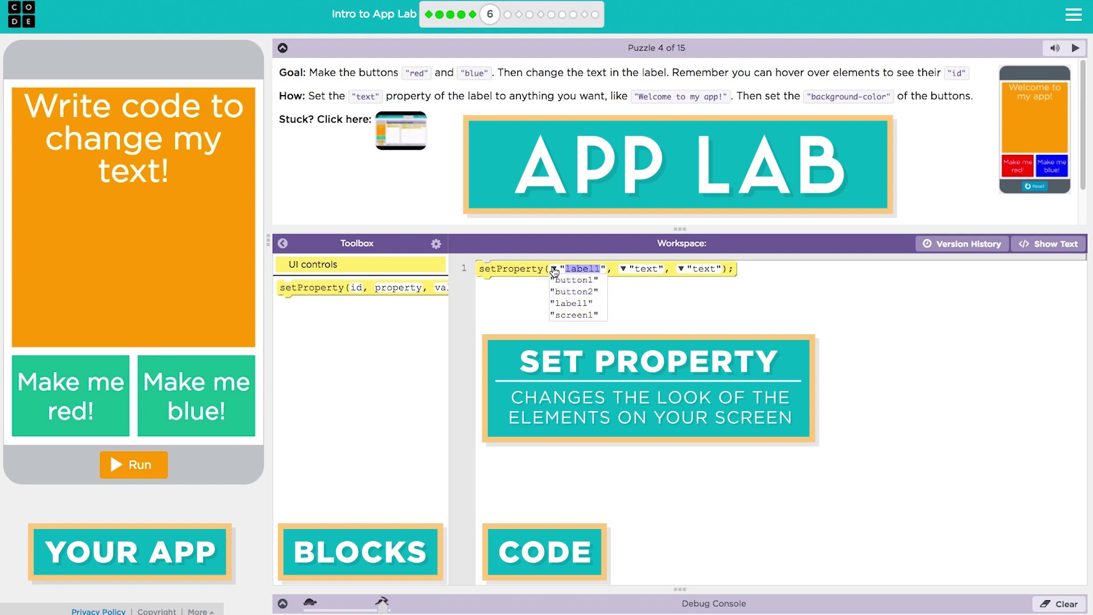
pyautogui.click(532, 305)
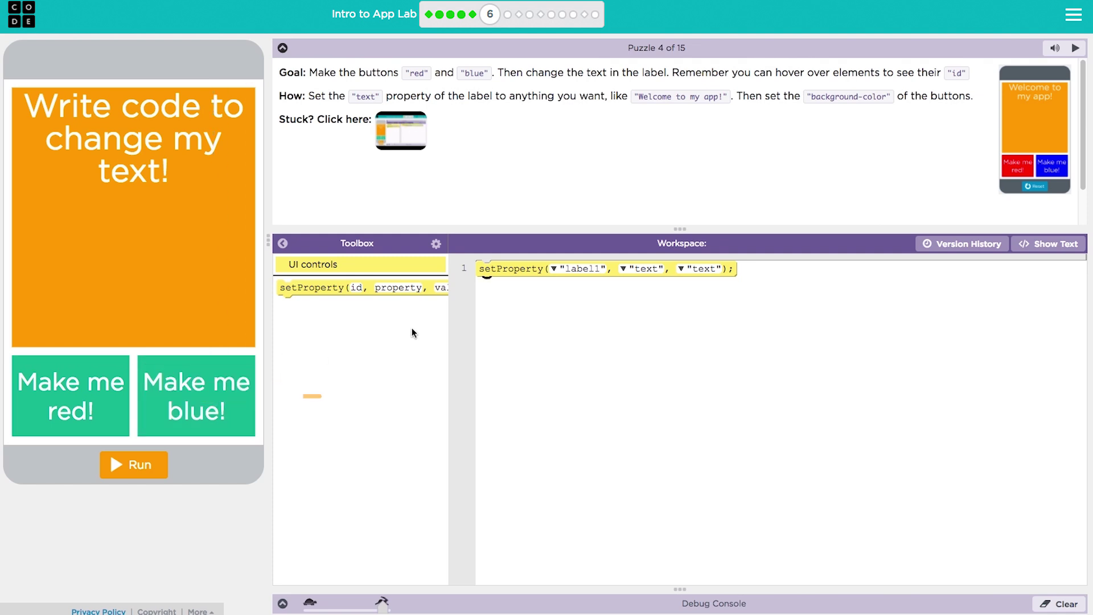
# Change the line 1 block to setProperty("button1", "background-color", "green").
pyautogui.click(554, 270)
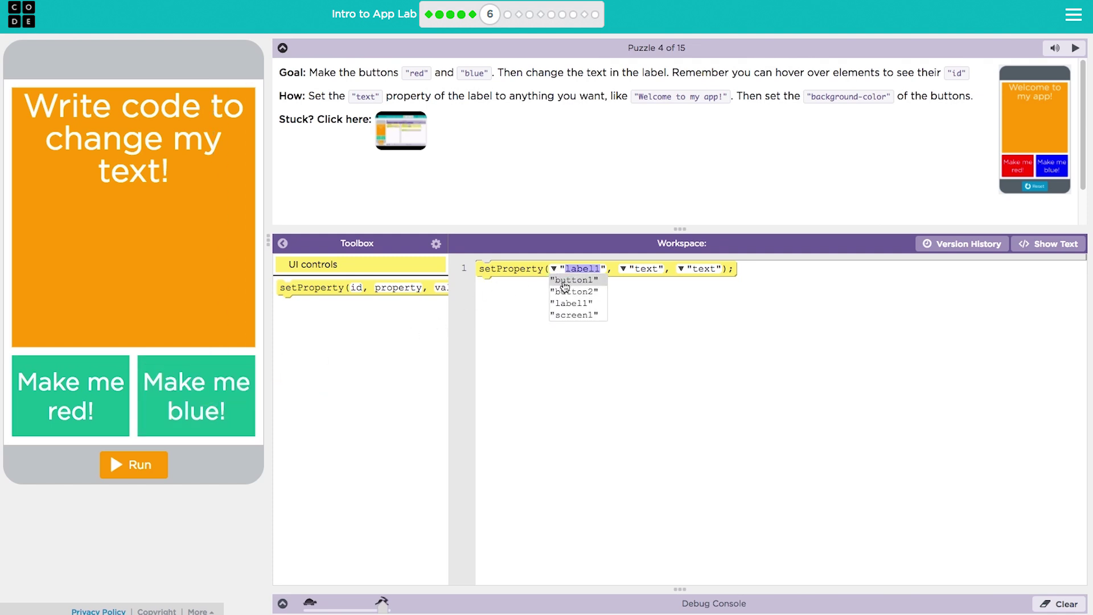
pyautogui.click(584, 295)
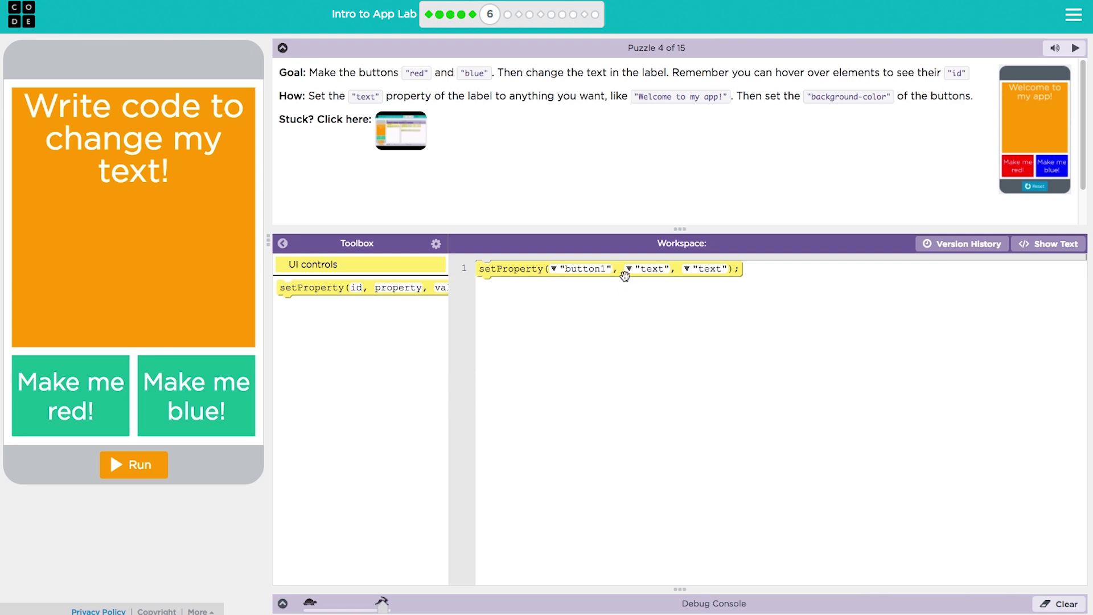
pyautogui.click(629, 270)
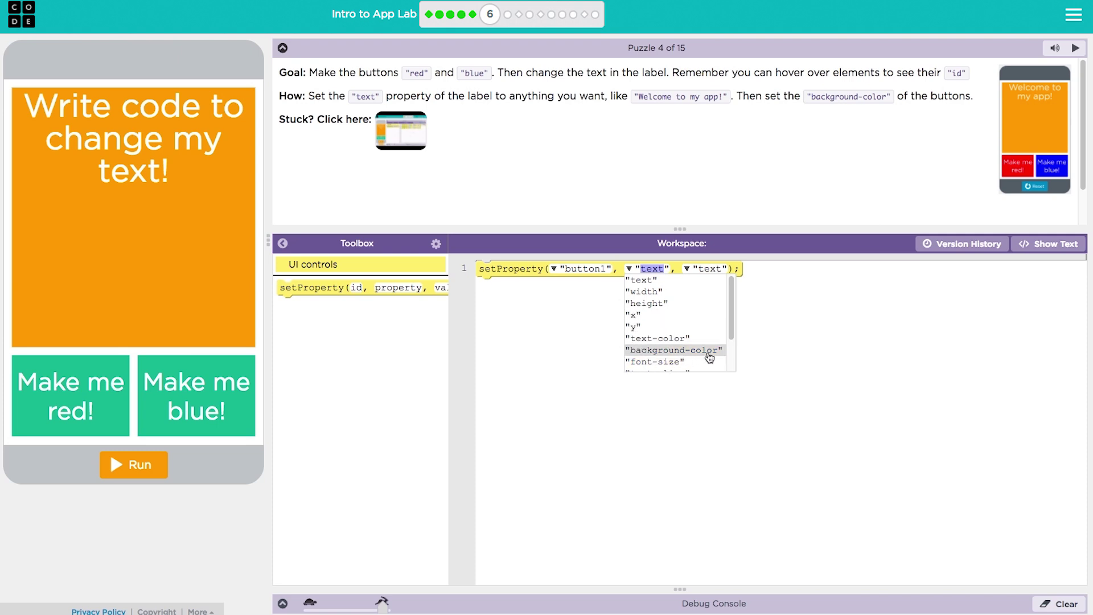
pyautogui.click(709, 358)
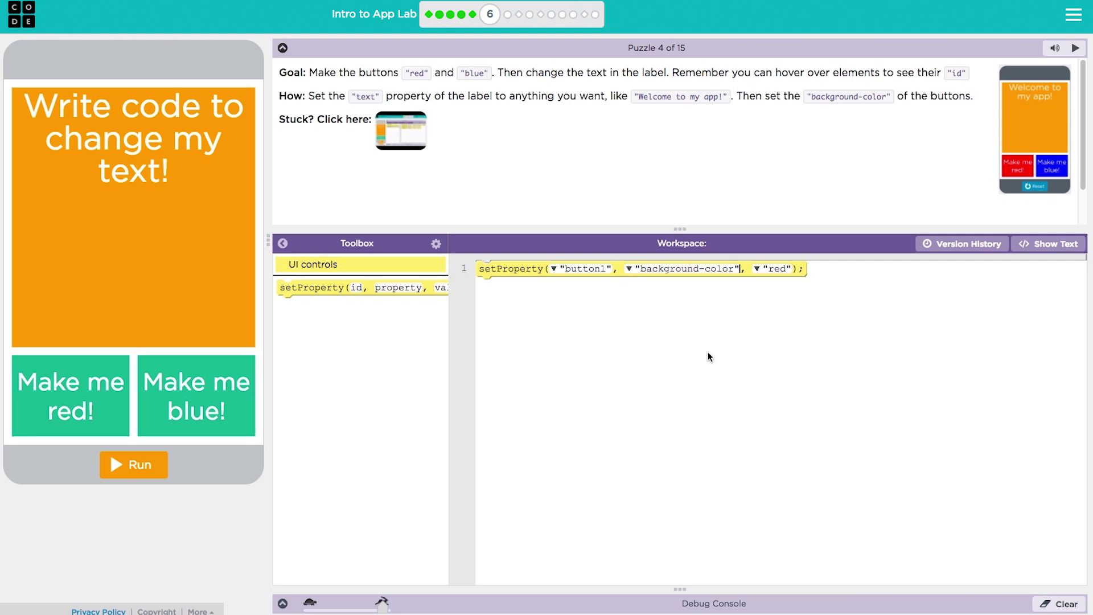
pyautogui.click(757, 269)
pyautogui.write('green')
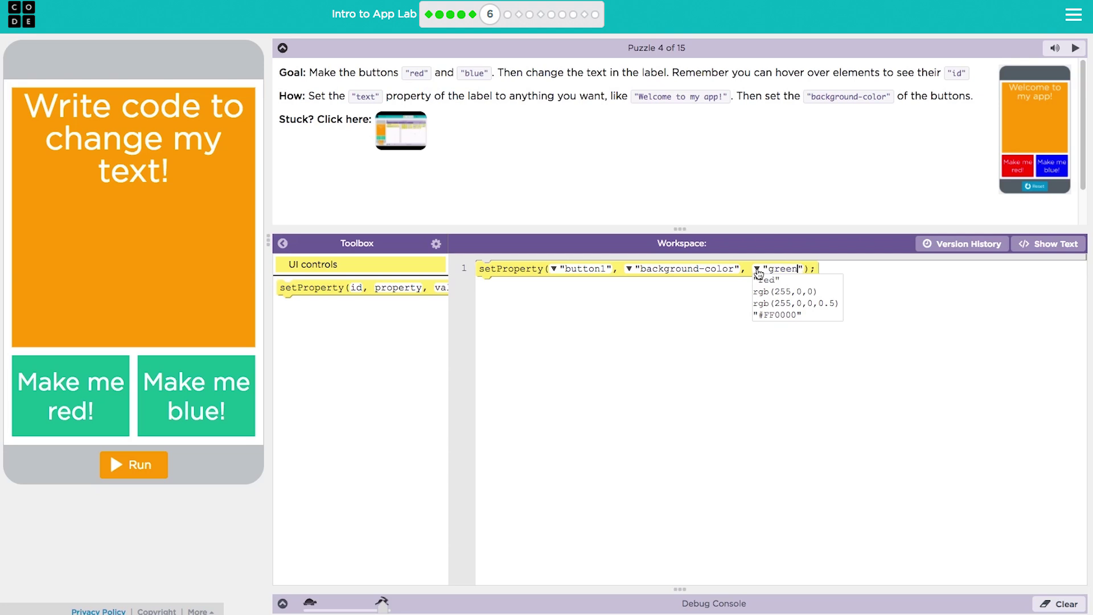
pyautogui.click(695, 323)
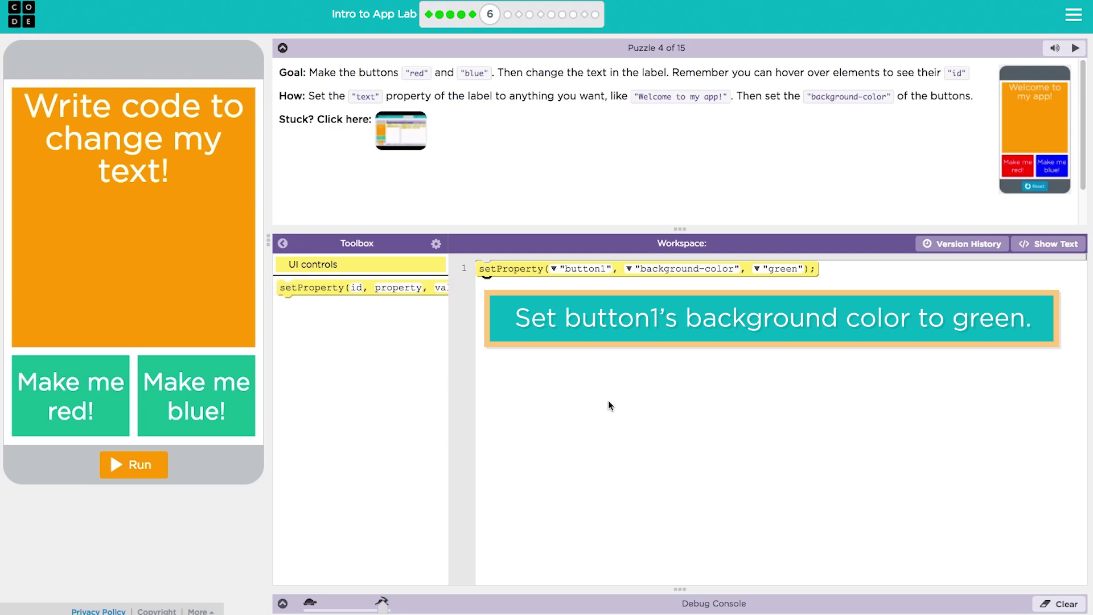
# Test the green button, add a line 2 setProperty setting button1's text to "hi", then rerun and reset.
pyautogui.click(136, 475)
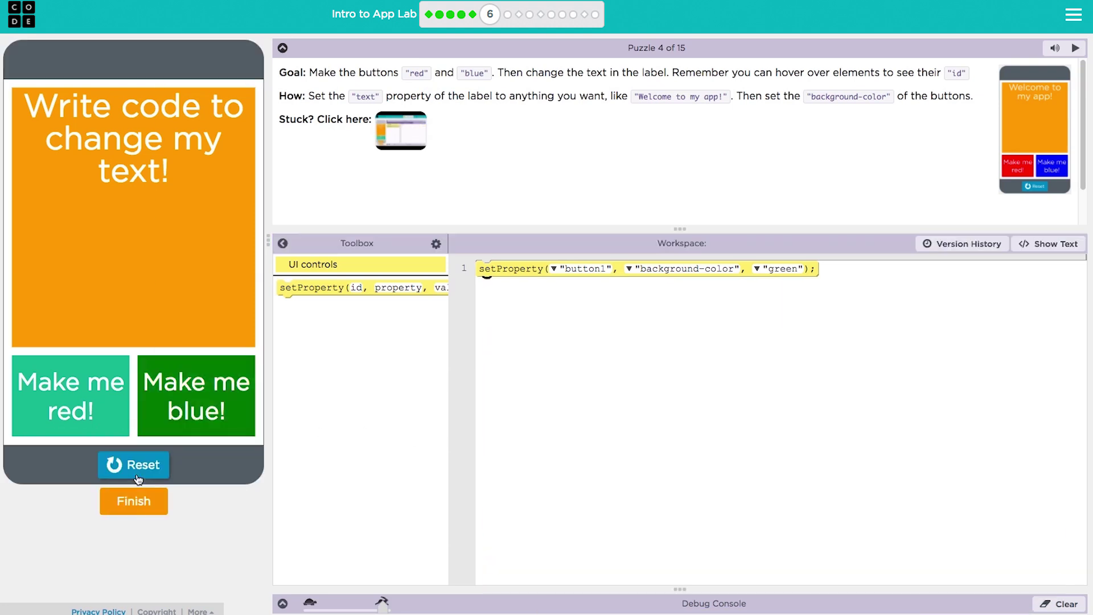
pyautogui.click(136, 473)
pyautogui.moveTo(303, 288); pyautogui.dragTo(505, 301)
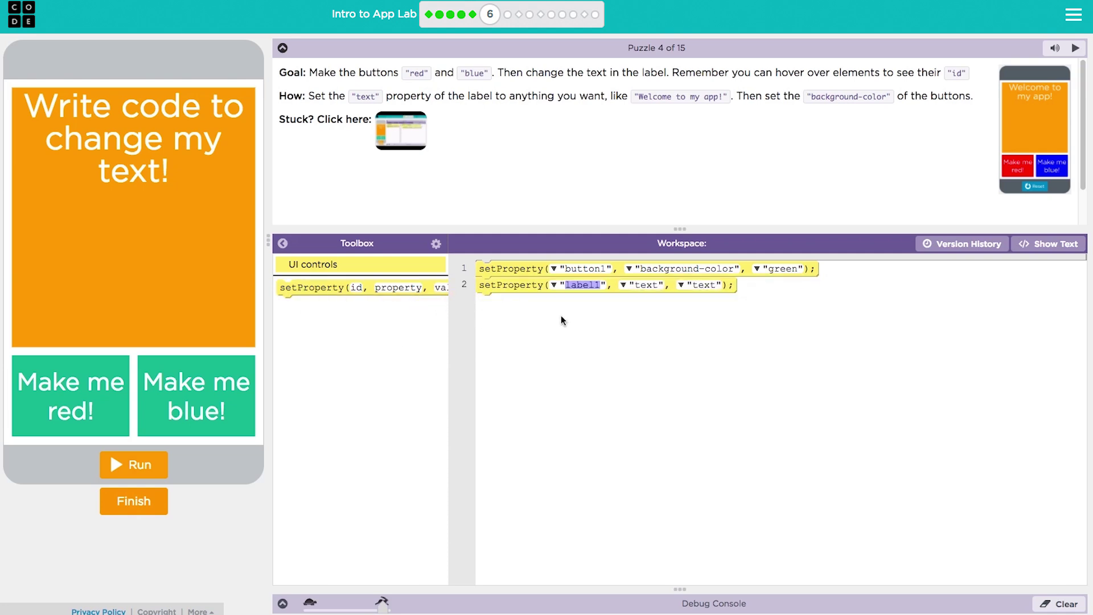
pyautogui.click(555, 287)
pyautogui.click(574, 297)
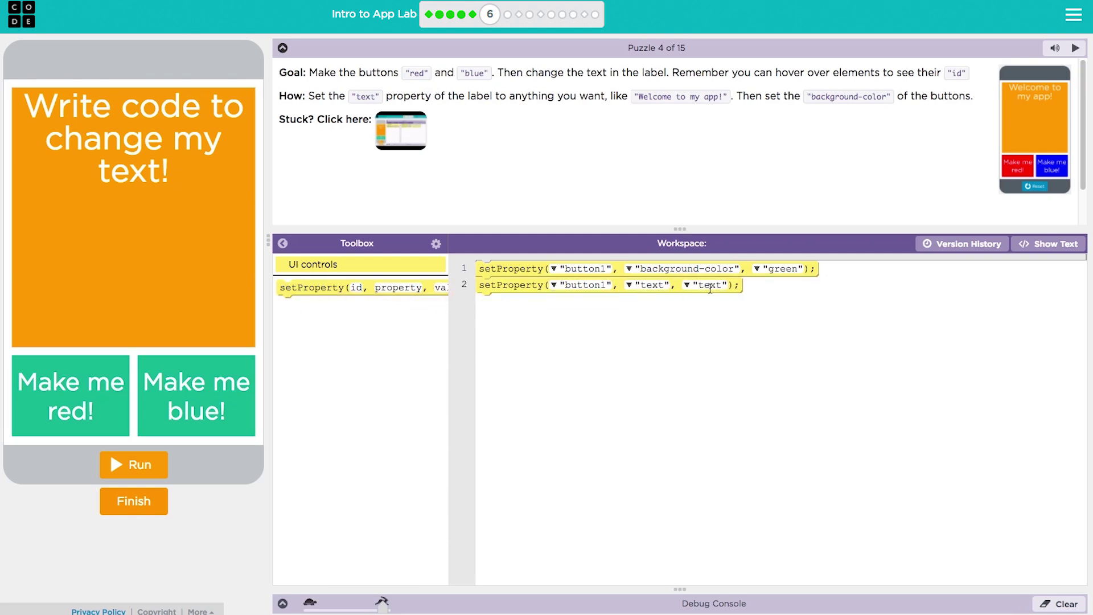
pyautogui.write('hi')
pyautogui.click(145, 466)
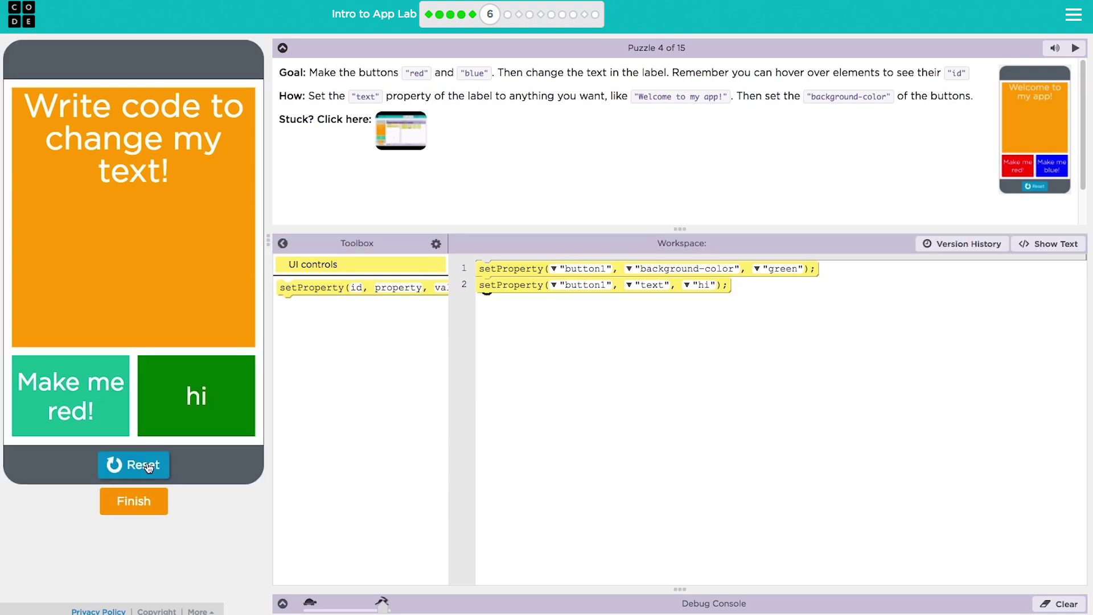
pyautogui.click(147, 467)
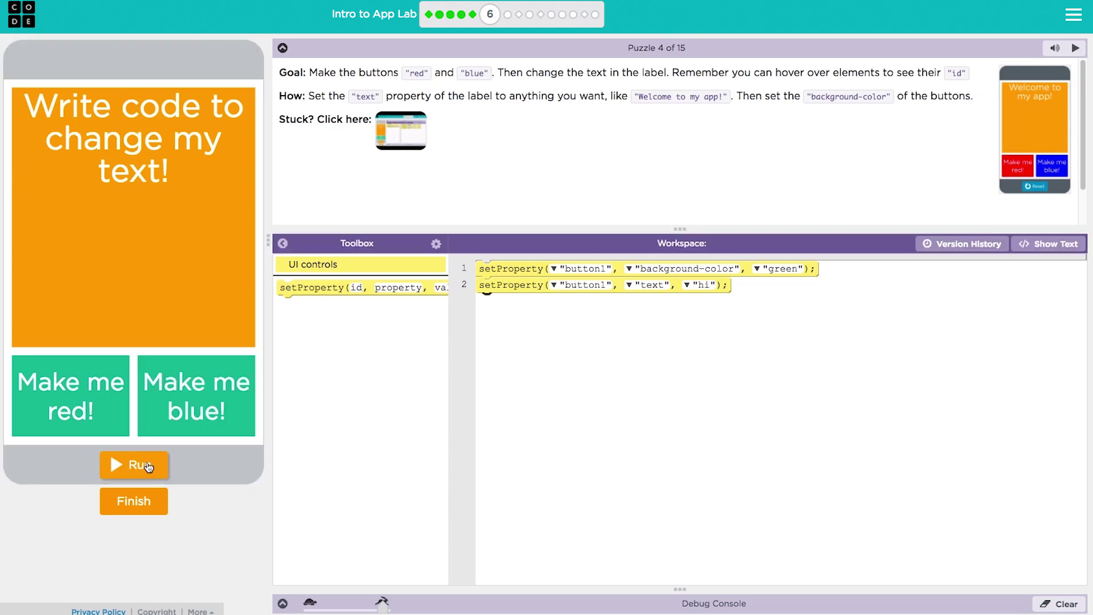
pyautogui.click(1033, 244)
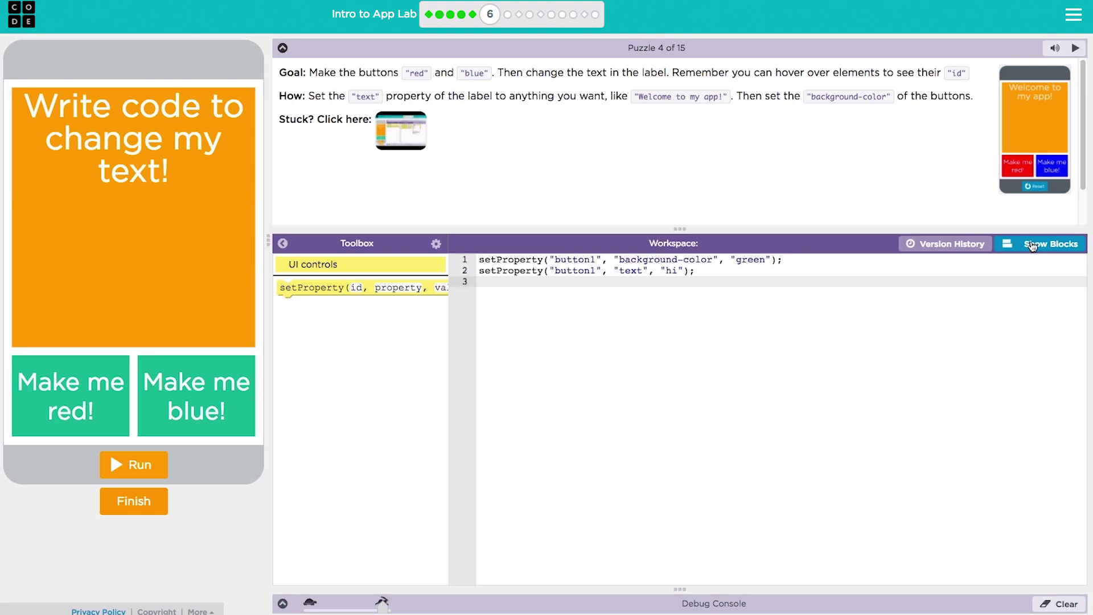
pyautogui.click(1031, 246)
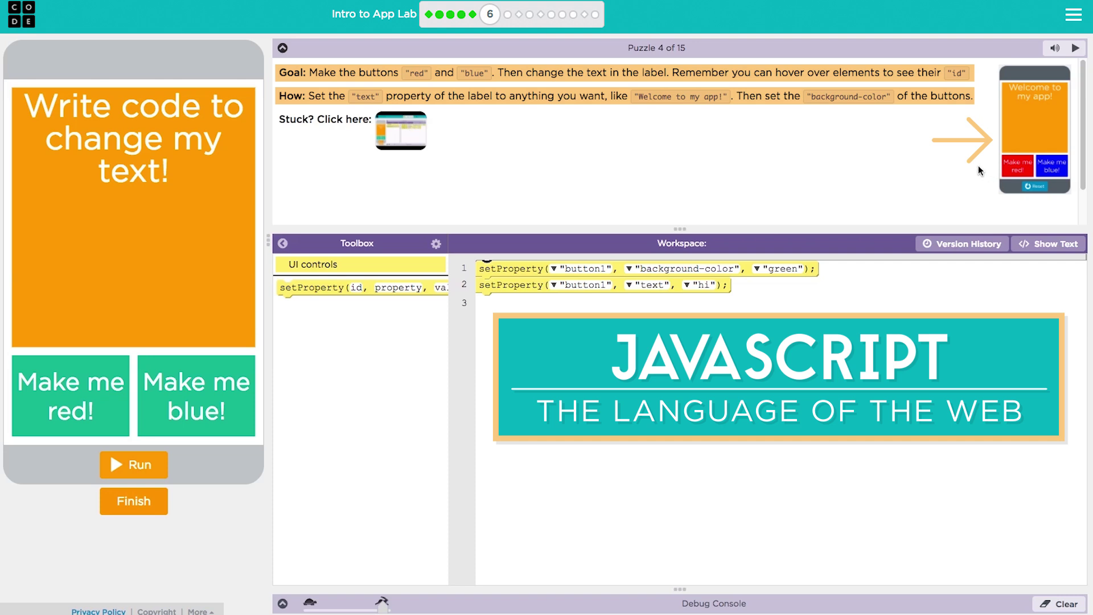
pyautogui.click(393, 146)
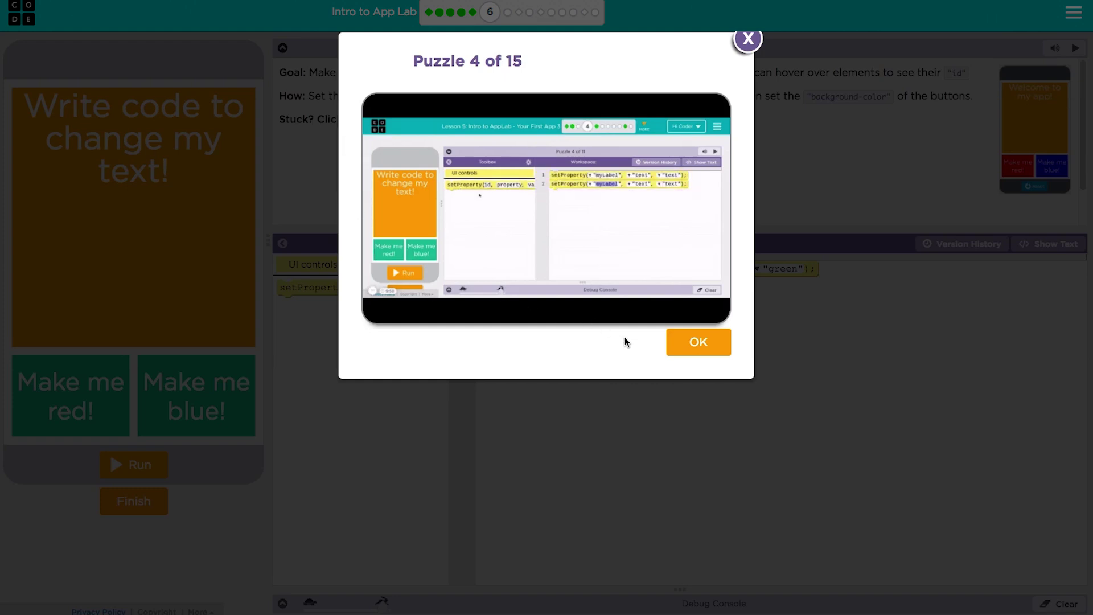
# Close the help video and submit Puzzle 4 as finished.
pyautogui.click(694, 345)
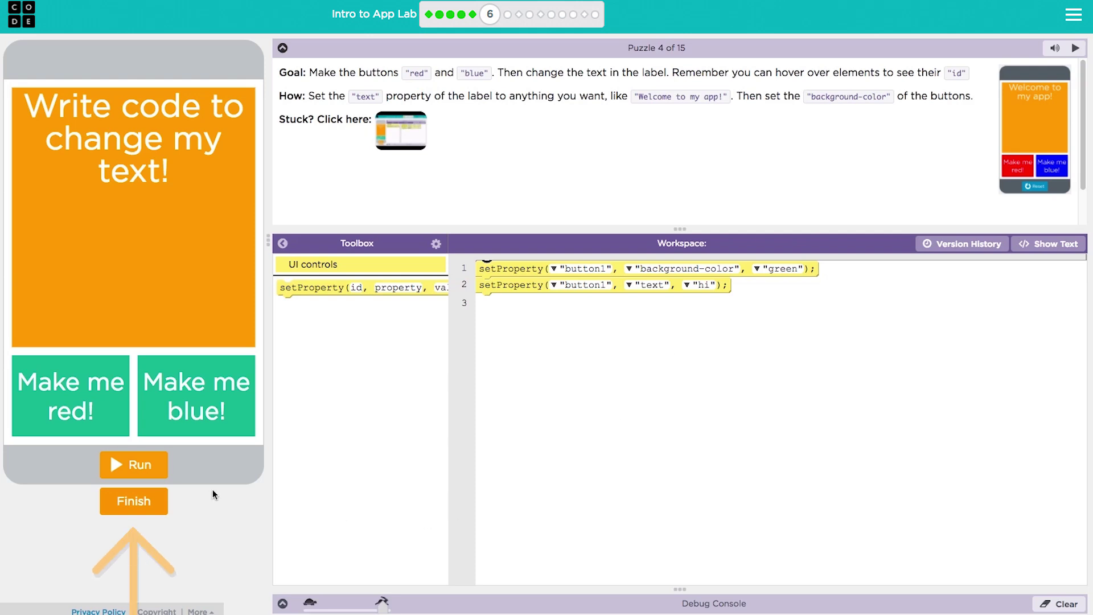
pyautogui.click(126, 504)
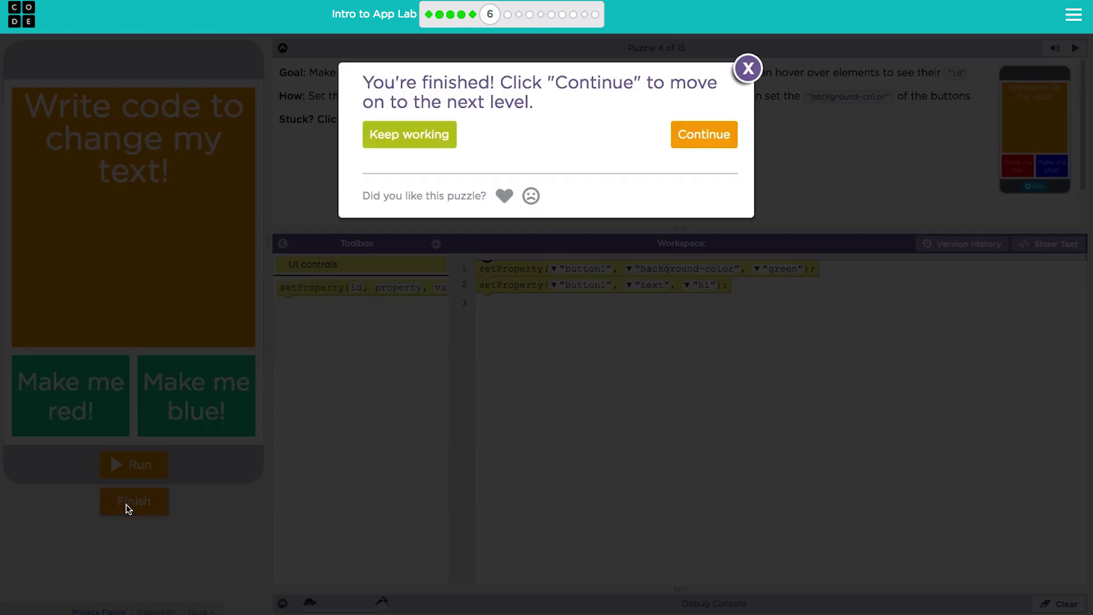